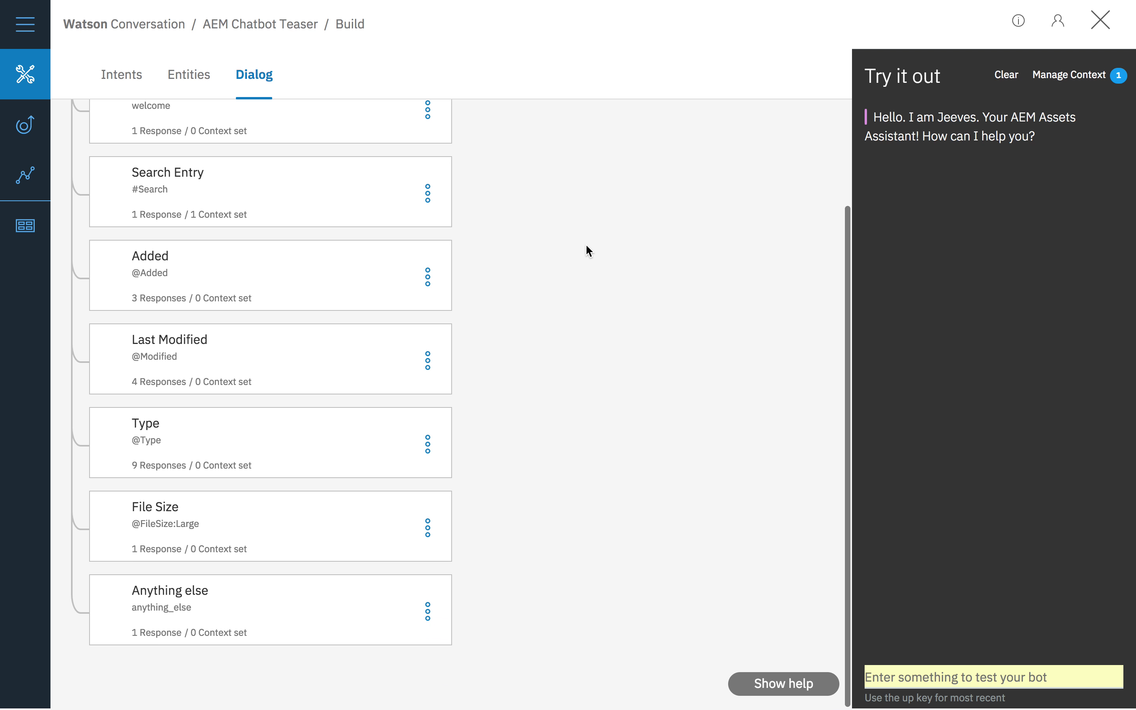
Step: Examine the user examples of the #Search intent and return to the intents list
{"action": "scroll", "coordinate": [586, 245], "scroll_direction": "up", "scroll_amount": 3}
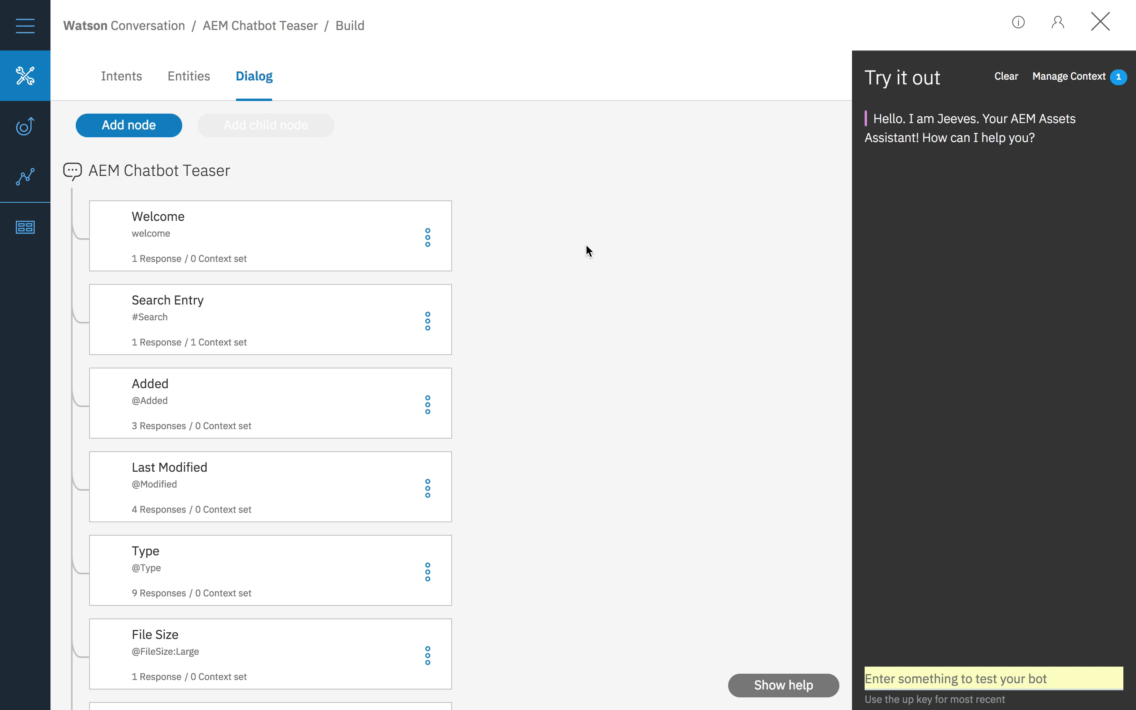
{"action": "scroll", "coordinate": [586, 246], "scroll_direction": "down", "scroll_amount": 1}
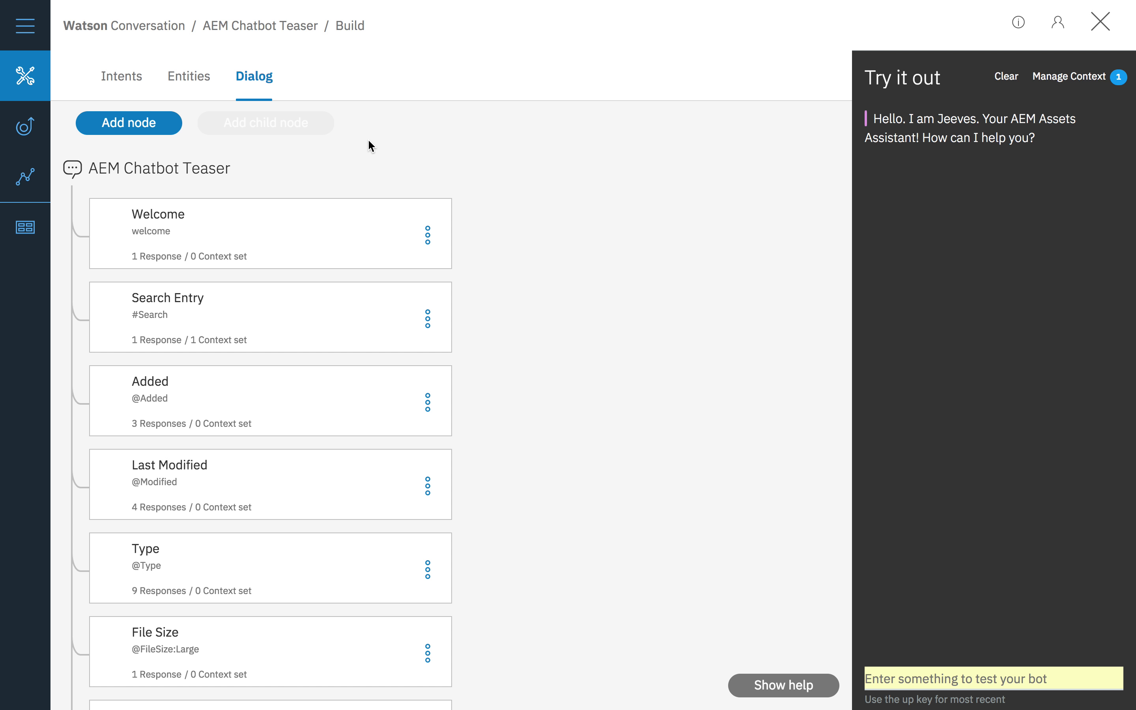
{"action": "left_click", "coordinate": [126, 91]}
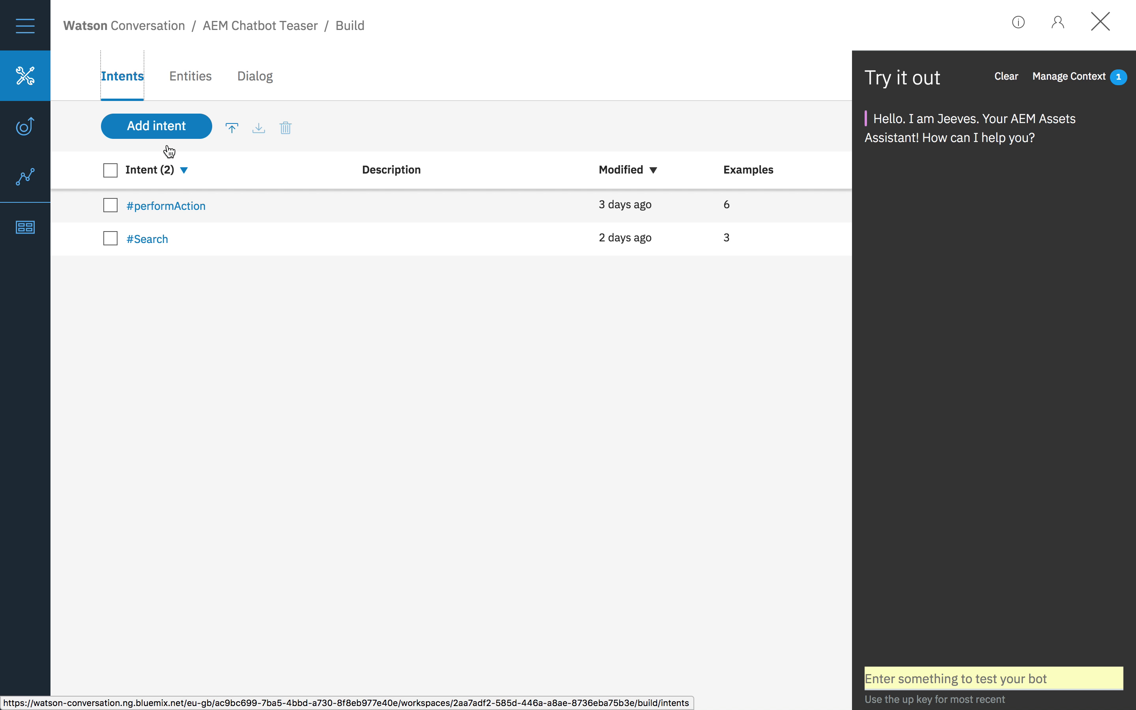
{"action": "left_click", "coordinate": [162, 245]}
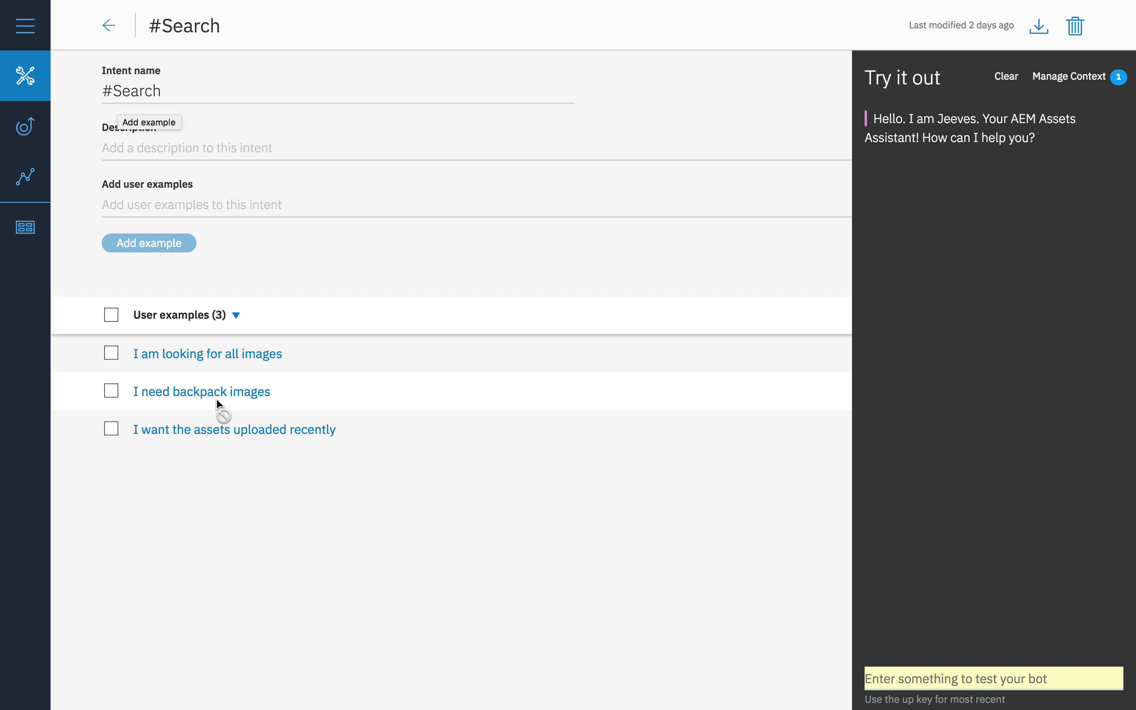
{"action": "left_click", "coordinate": [109, 27]}
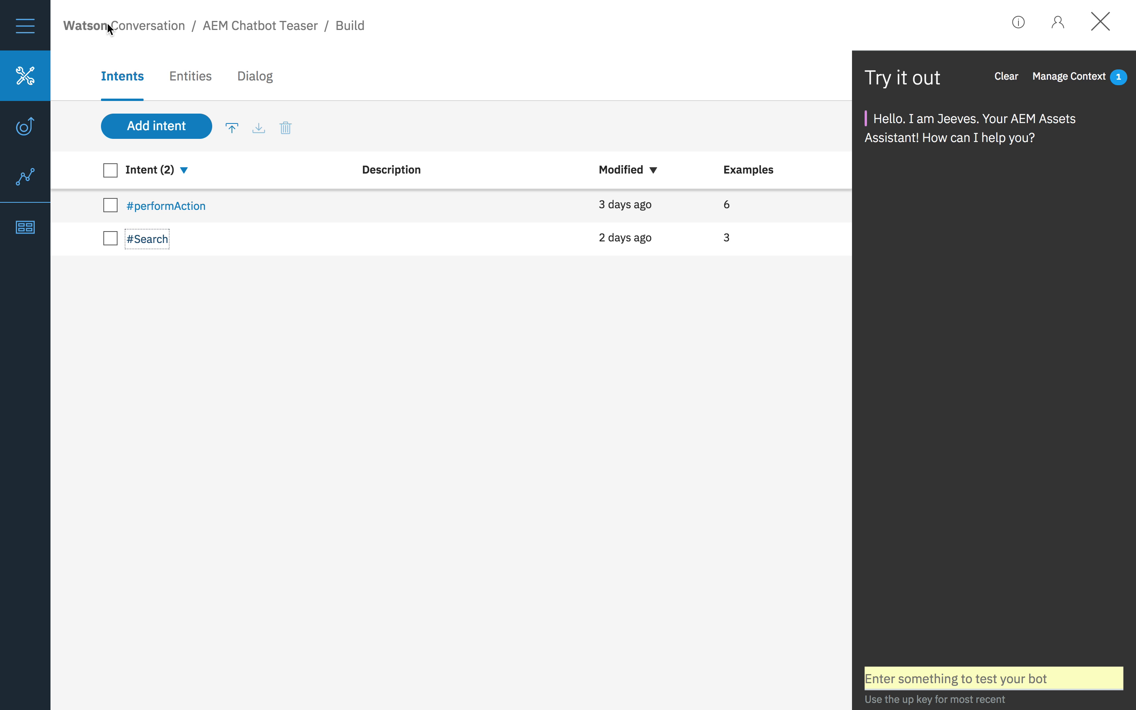
{"action": "left_click", "coordinate": [196, 92]}
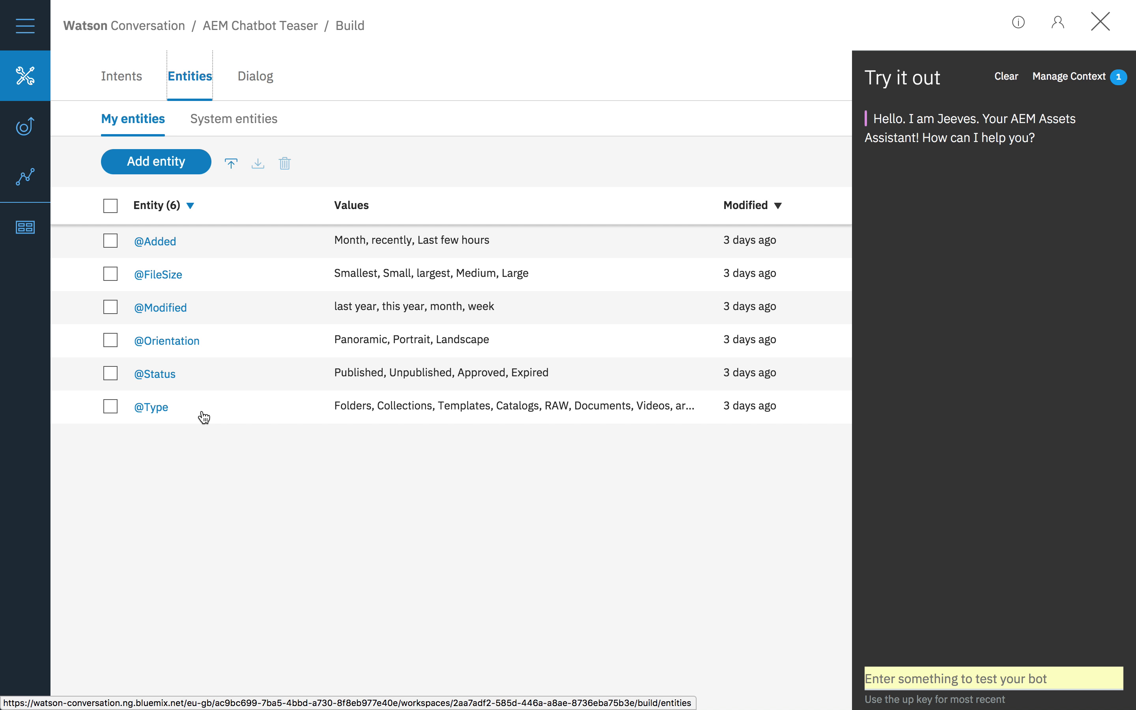
{"action": "left_click", "coordinate": [164, 248]}
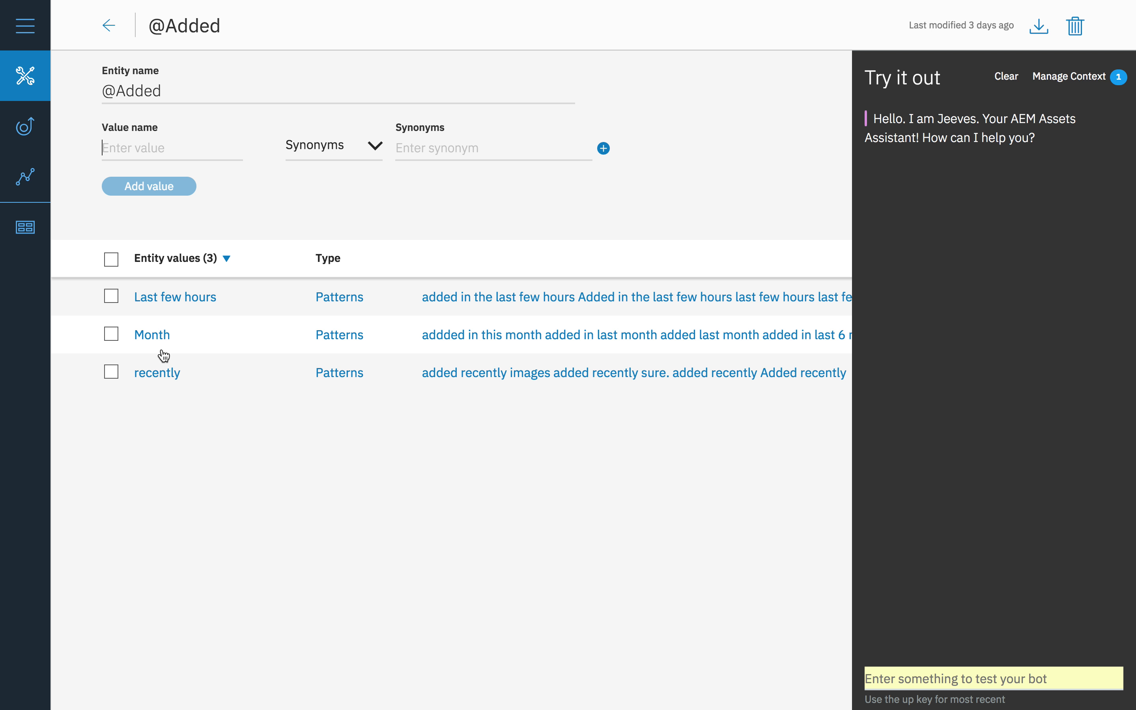
{"action": "left_click", "coordinate": [109, 27]}
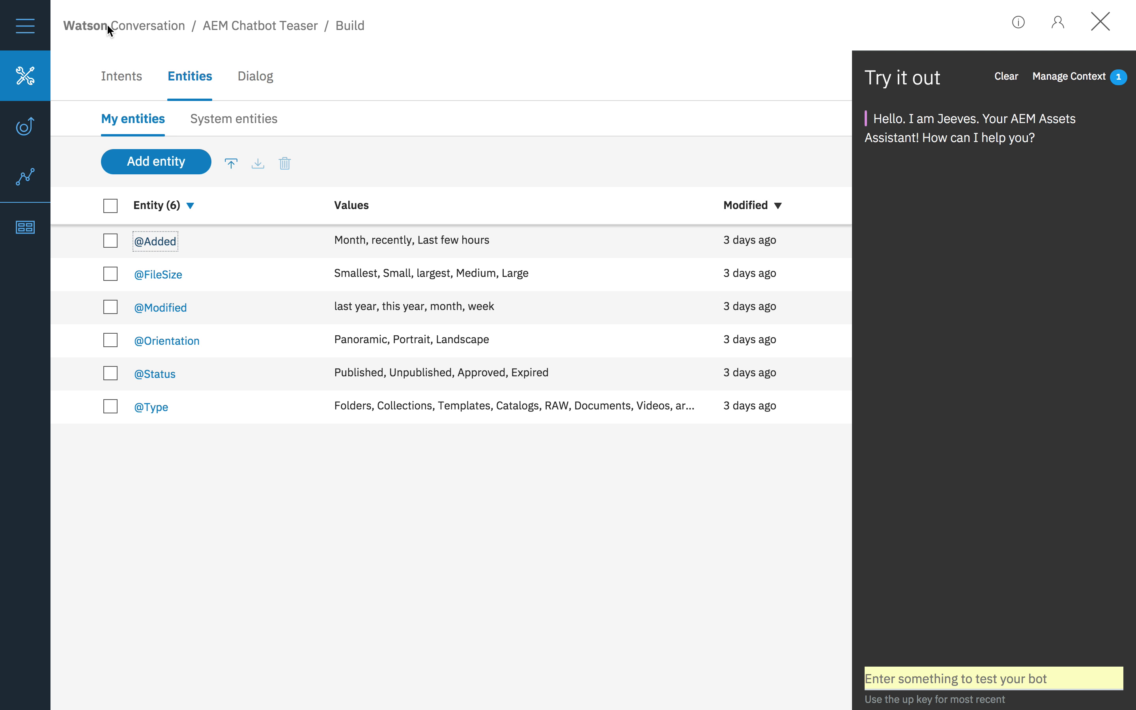
{"action": "left_click", "coordinate": [167, 276]}
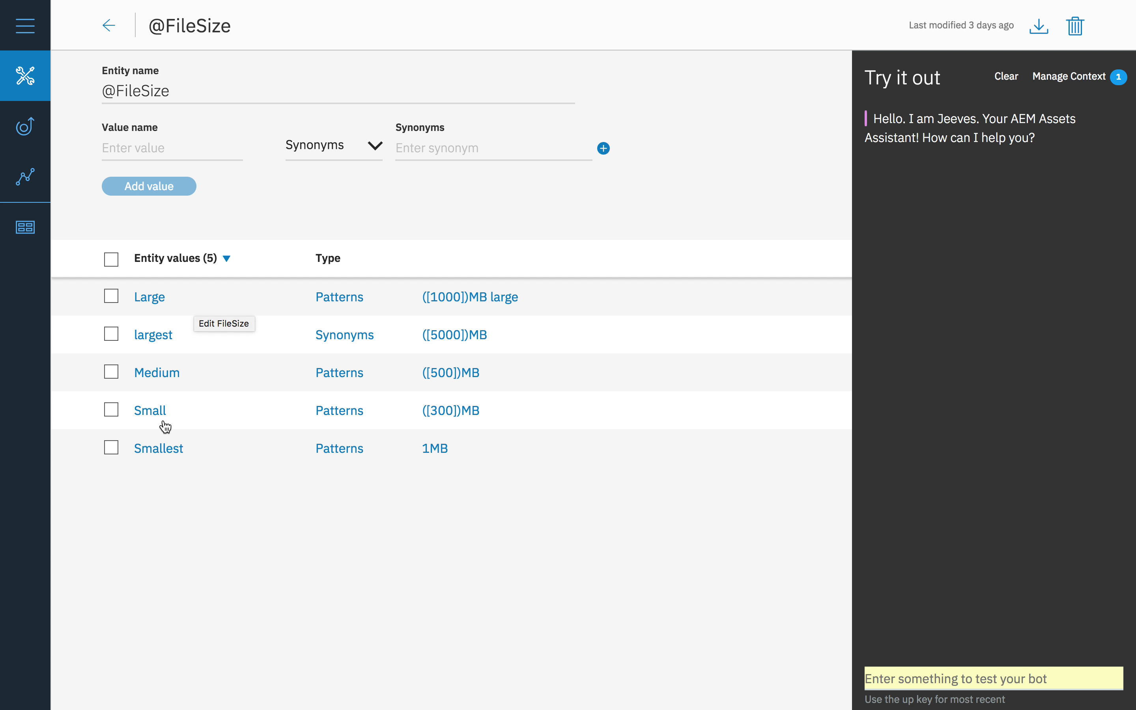
{"action": "left_click", "coordinate": [108, 28]}
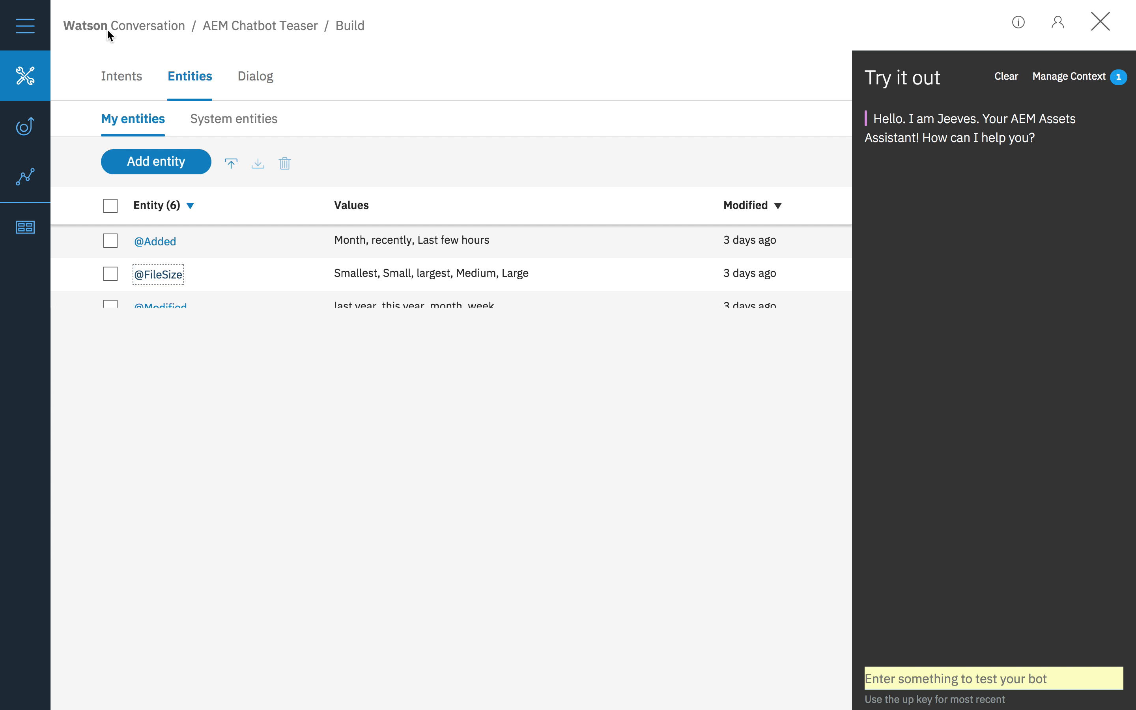
Step: Look through the AEM Chatbot Teaser dialog nodes and examine the Welcome node's condition and response
{"action": "left_click", "coordinate": [255, 93]}
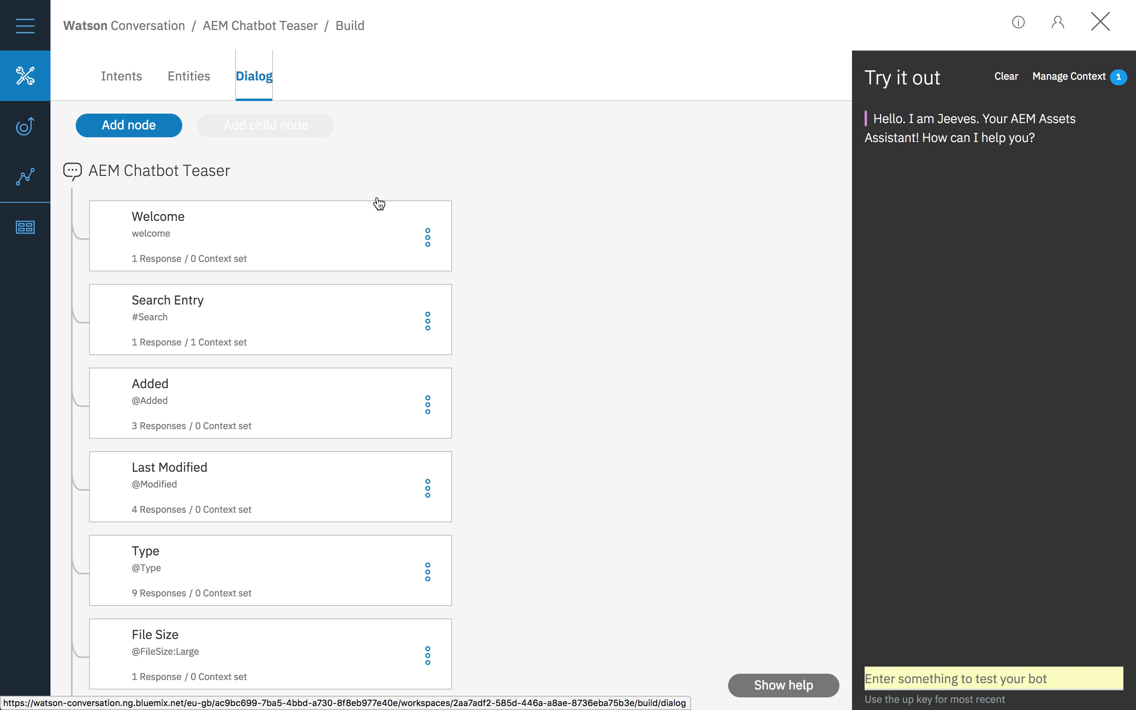
{"action": "scroll", "coordinate": [381, 187], "scroll_direction": "down", "scroll_amount": 1}
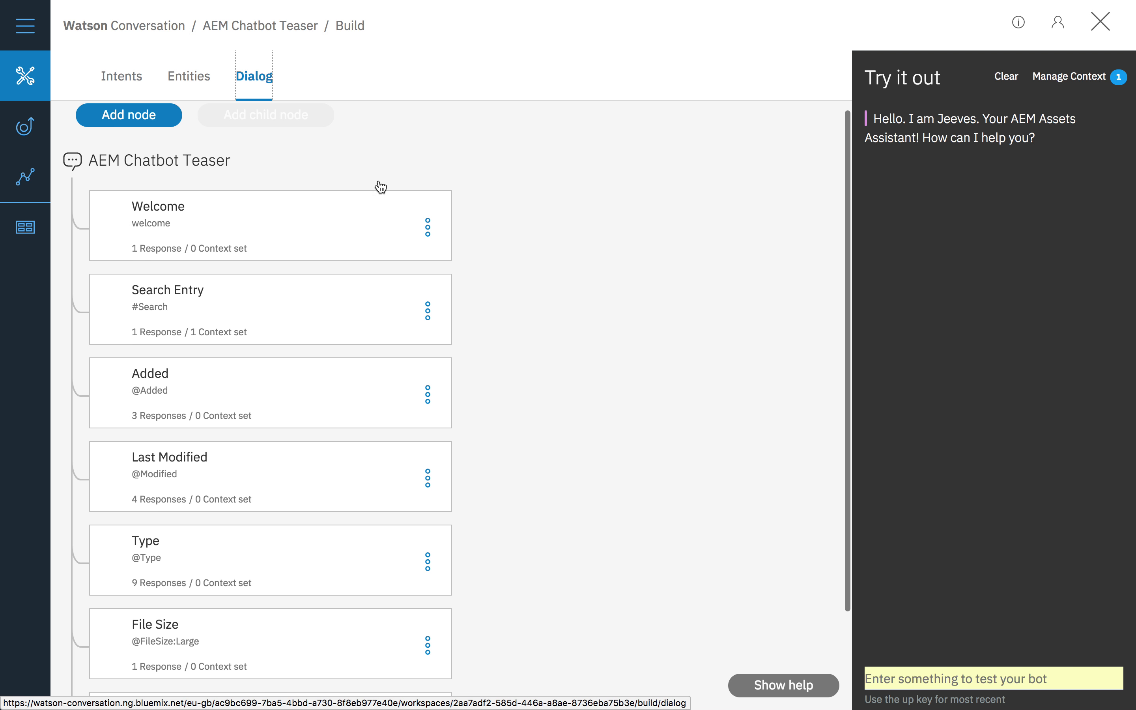
{"action": "scroll", "coordinate": [379, 185], "scroll_direction": "down", "scroll_amount": 3}
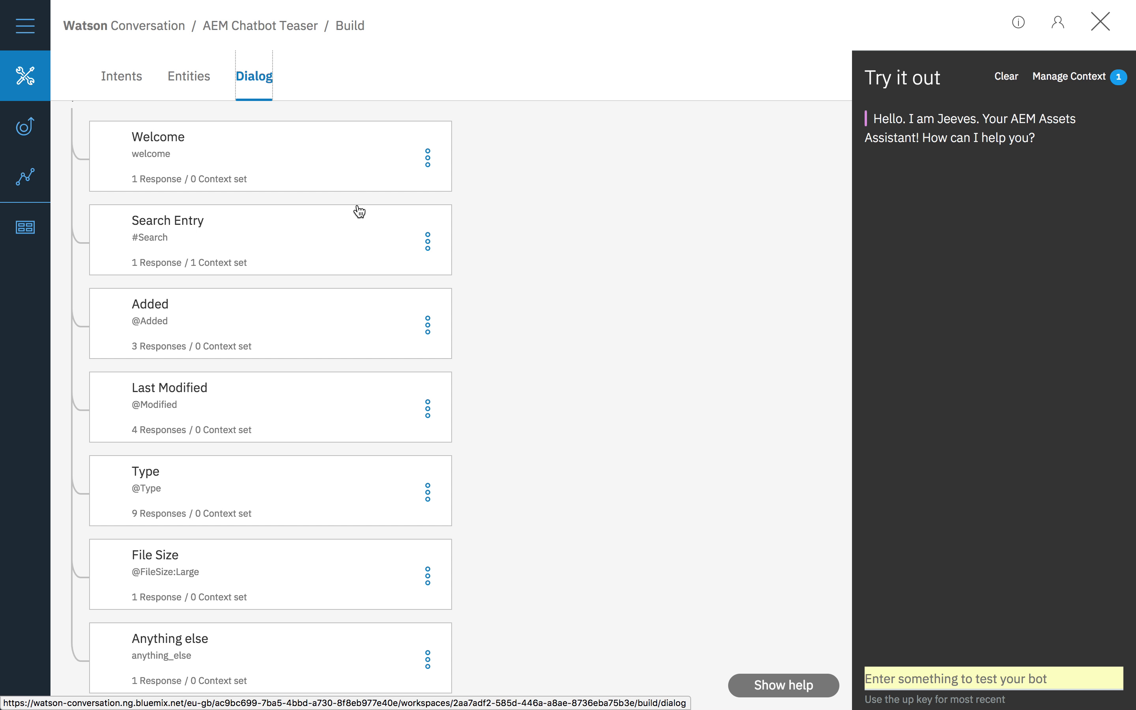
{"action": "scroll", "coordinate": [358, 263], "scroll_direction": "down", "scroll_amount": 1}
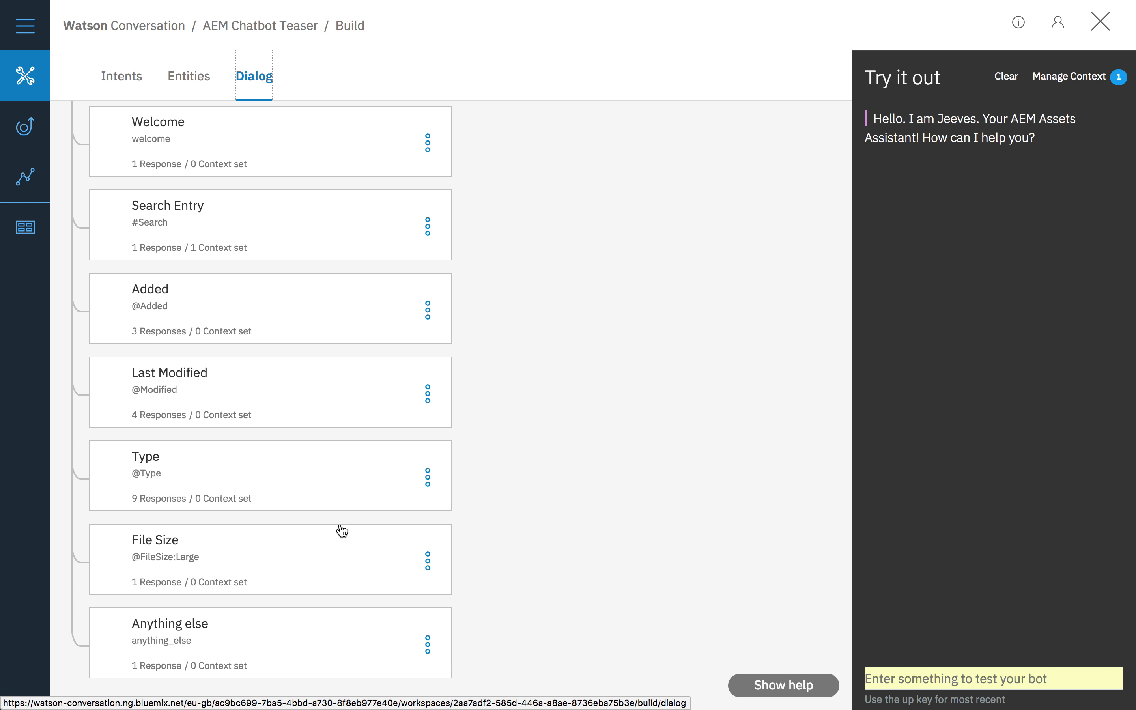
{"action": "scroll", "coordinate": [342, 530], "scroll_direction": "down", "scroll_amount": 2}
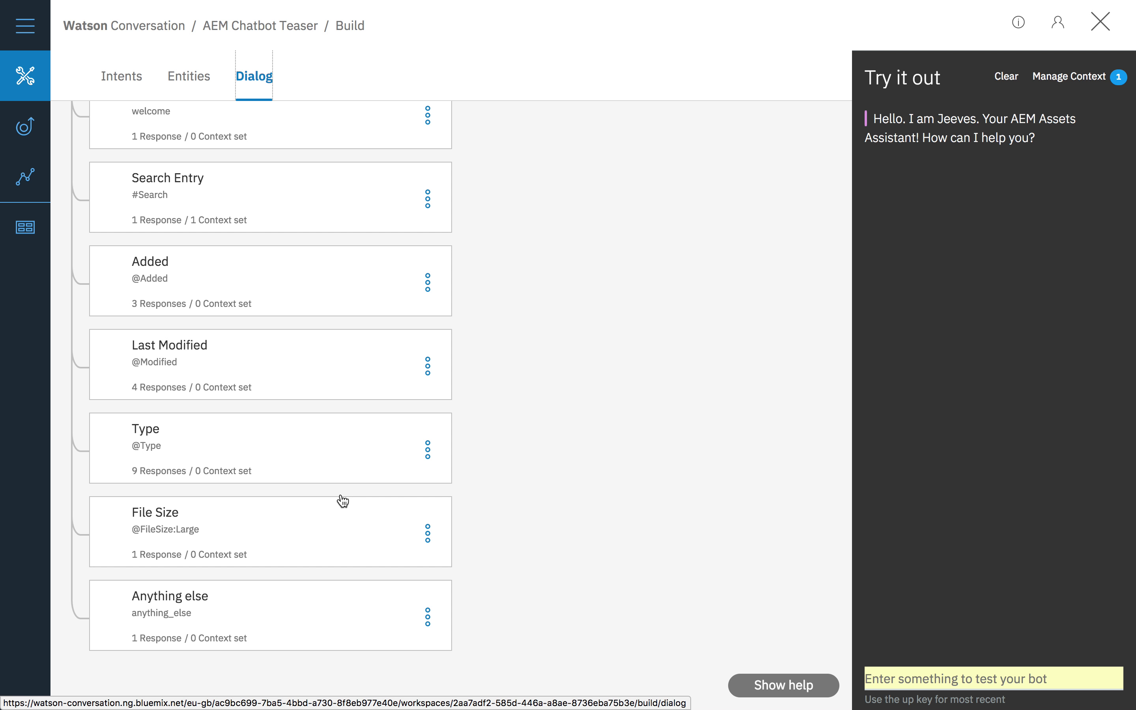
{"action": "scroll", "coordinate": [340, 442], "scroll_direction": "up", "scroll_amount": 3}
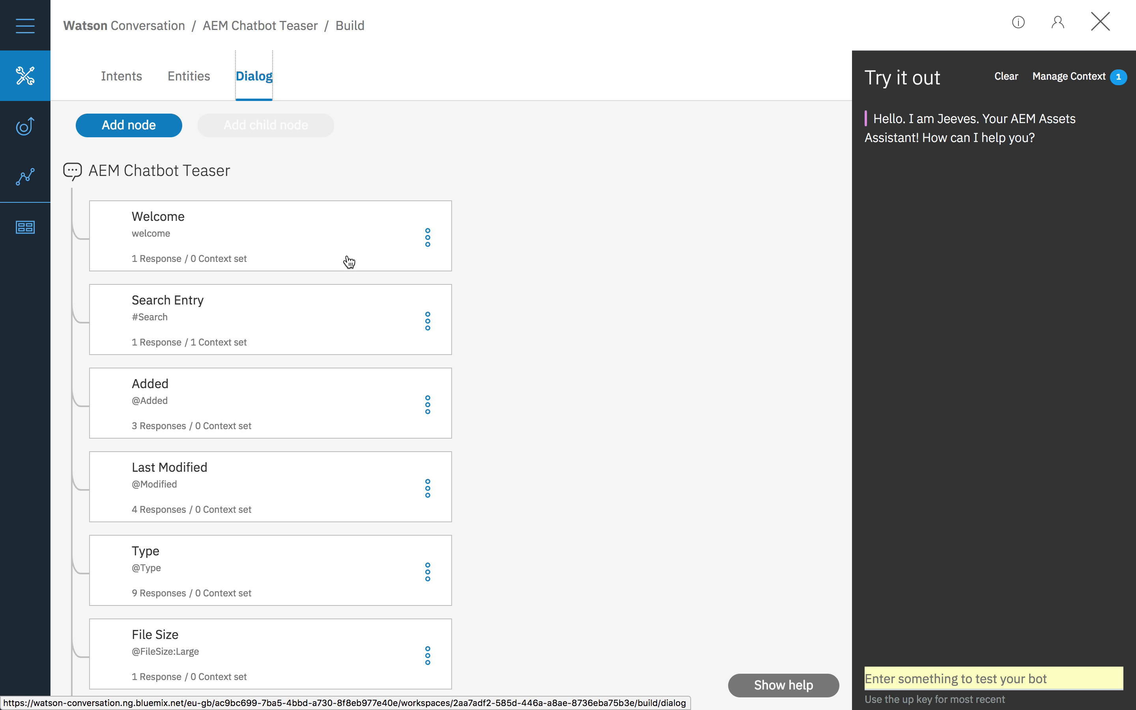
{"action": "left_click", "coordinate": [345, 244]}
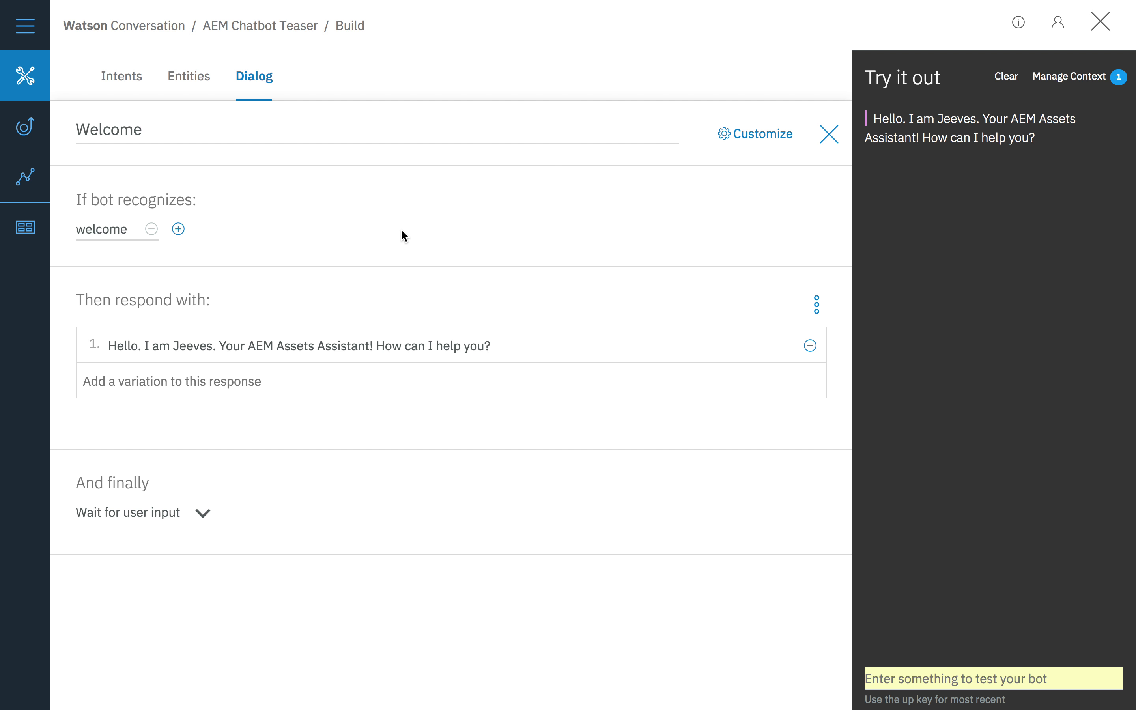
{"action": "left_click", "coordinate": [829, 135]}
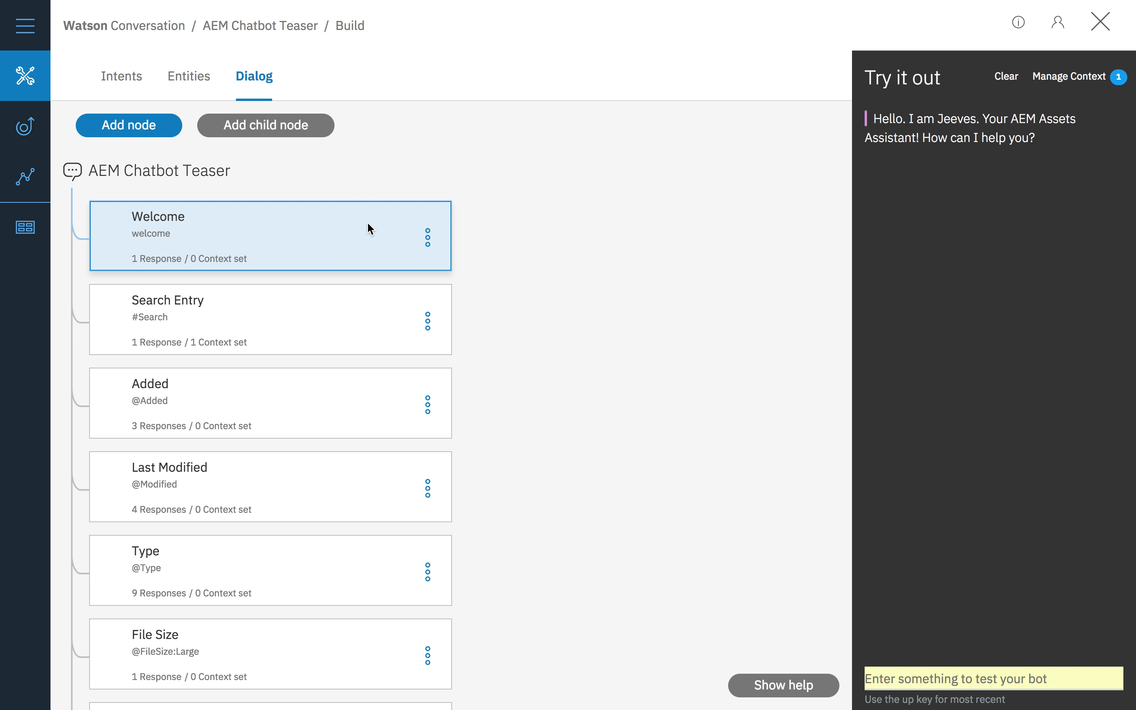
Step: Examine the conditions and responses of the Search Entry and Added dialog nodes
{"action": "scroll", "coordinate": [287, 328], "scroll_direction": "down", "scroll_amount": 1}
{"action": "left_click", "coordinate": [308, 306]}
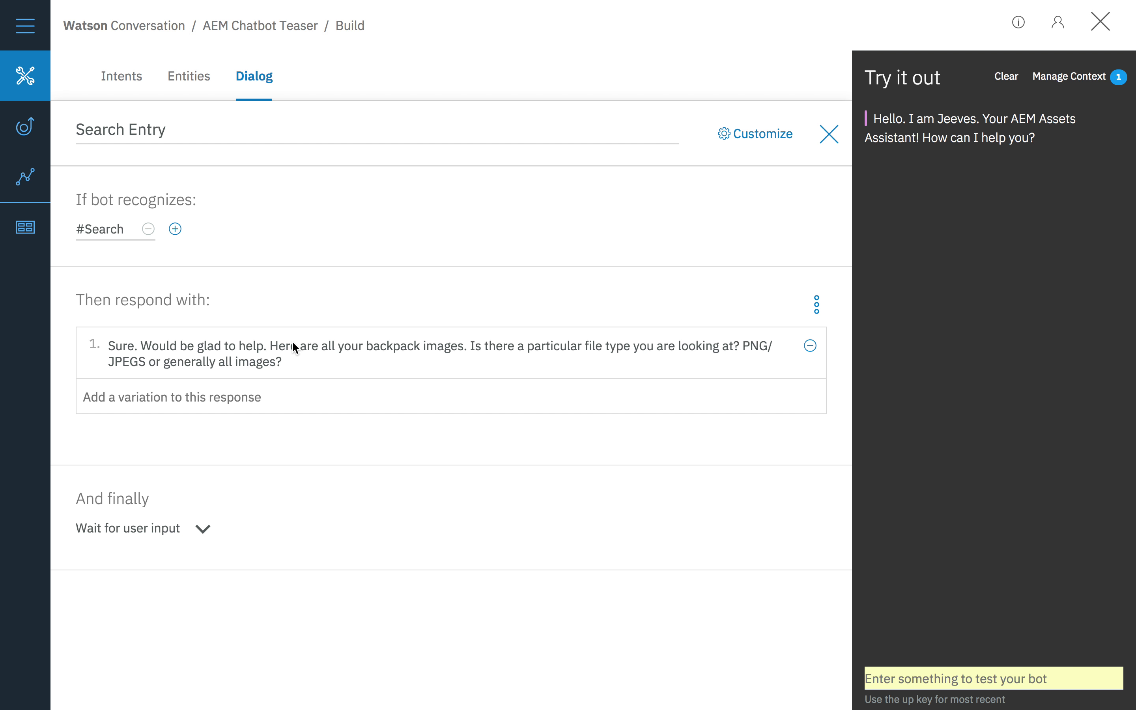
{"action": "left_click", "coordinate": [829, 133]}
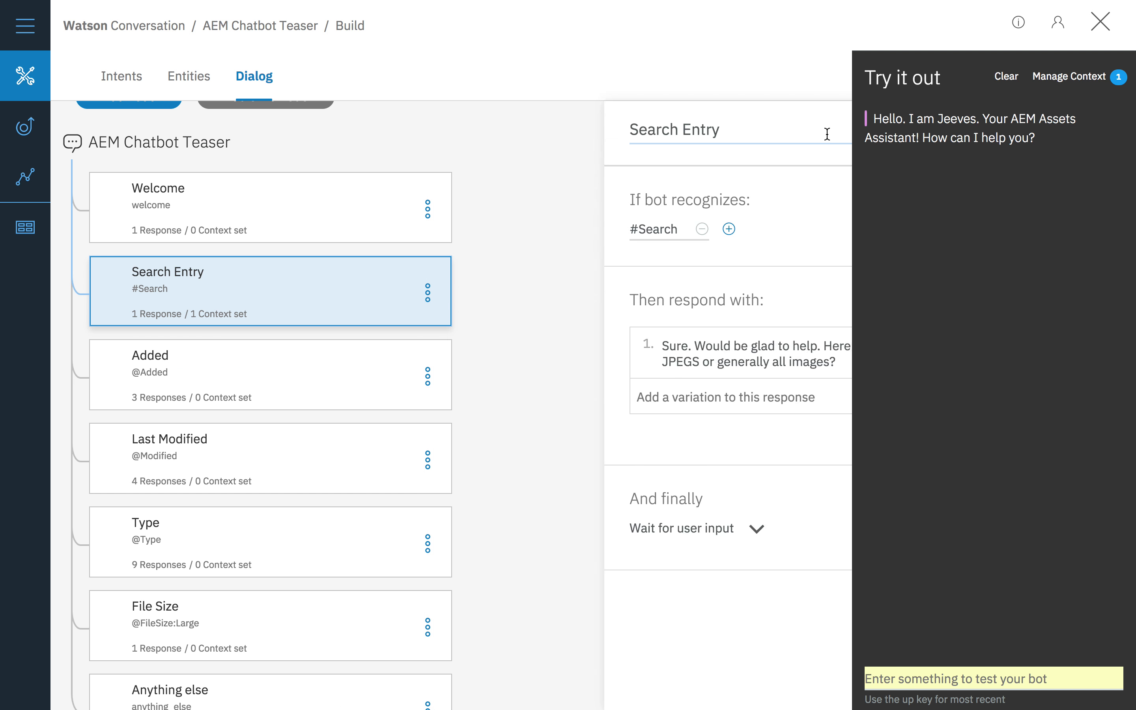
{"action": "scroll", "coordinate": [353, 407], "scroll_direction": "down", "scroll_amount": 2}
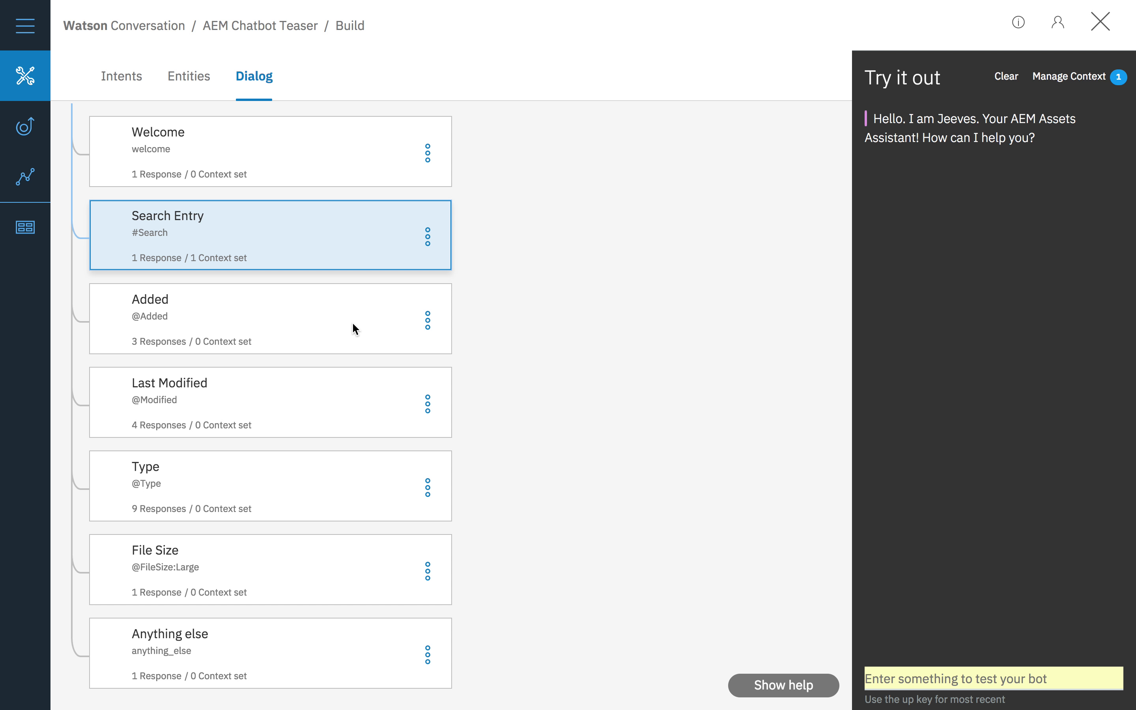
{"action": "left_click", "coordinate": [361, 338]}
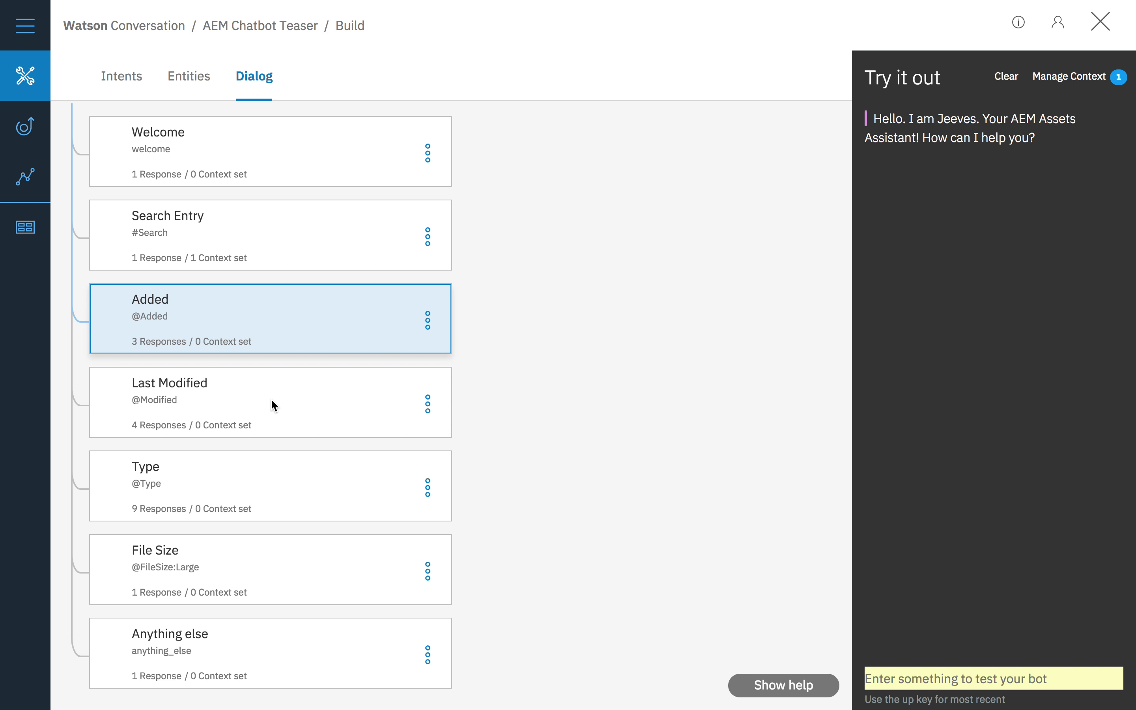
Step: Examine all the conditional responses of the Type dialog node and close it
{"action": "scroll", "coordinate": [272, 402], "scroll_direction": "down", "scroll_amount": 2}
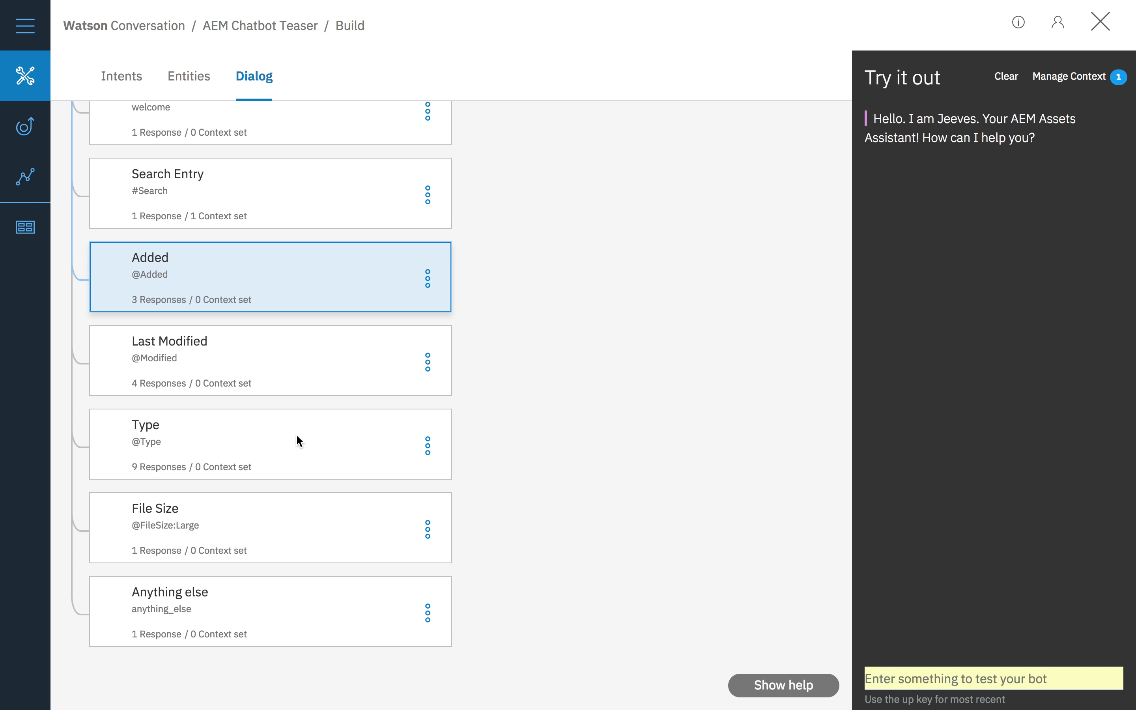
{"action": "left_click", "coordinate": [313, 445]}
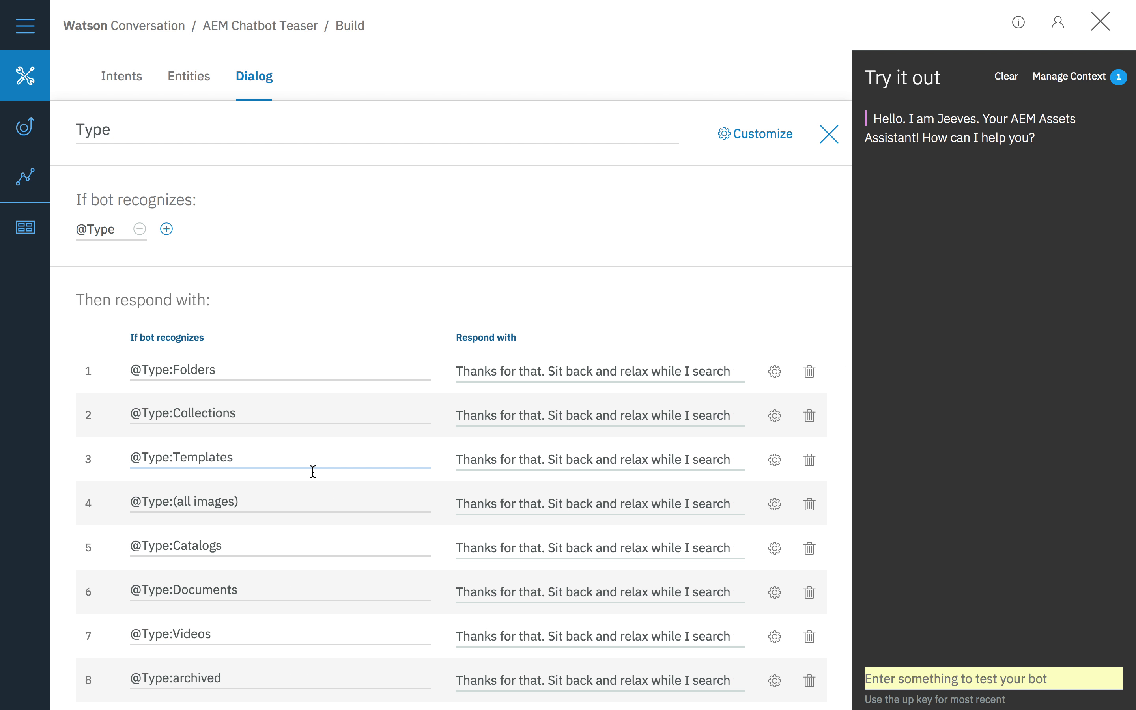
{"action": "scroll", "coordinate": [313, 471], "scroll_direction": "down", "scroll_amount": 3}
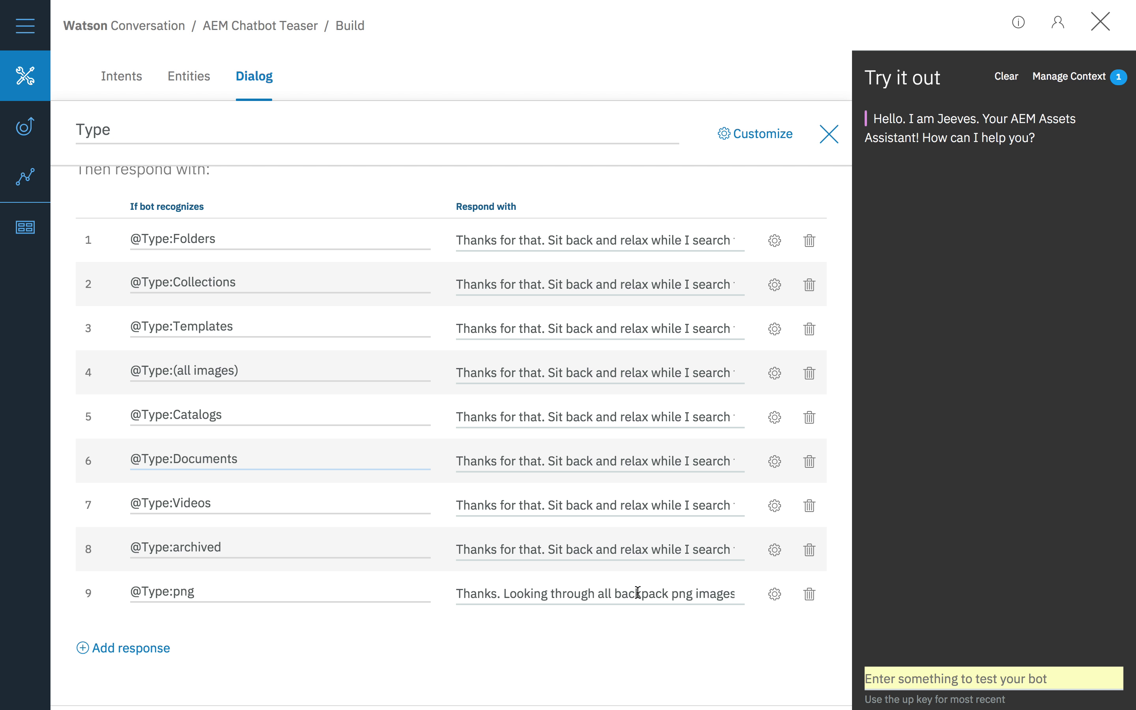
{"action": "scroll", "coordinate": [638, 593], "scroll_direction": "up", "scroll_amount": 3}
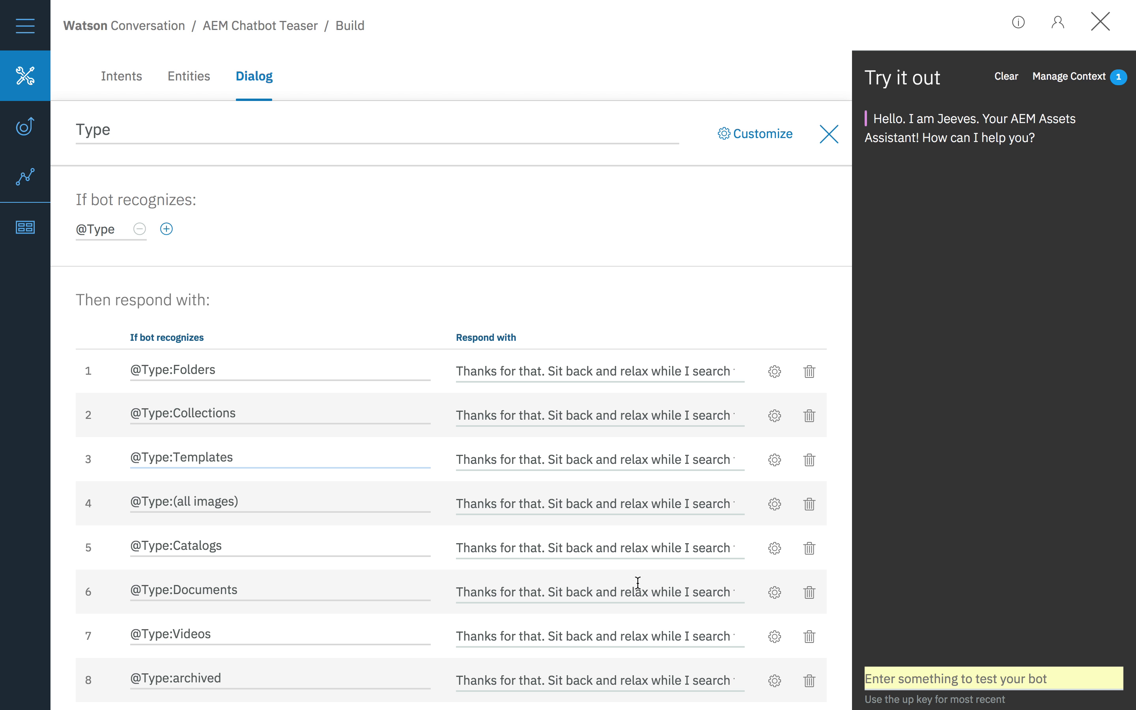
{"action": "left_click", "coordinate": [826, 135]}
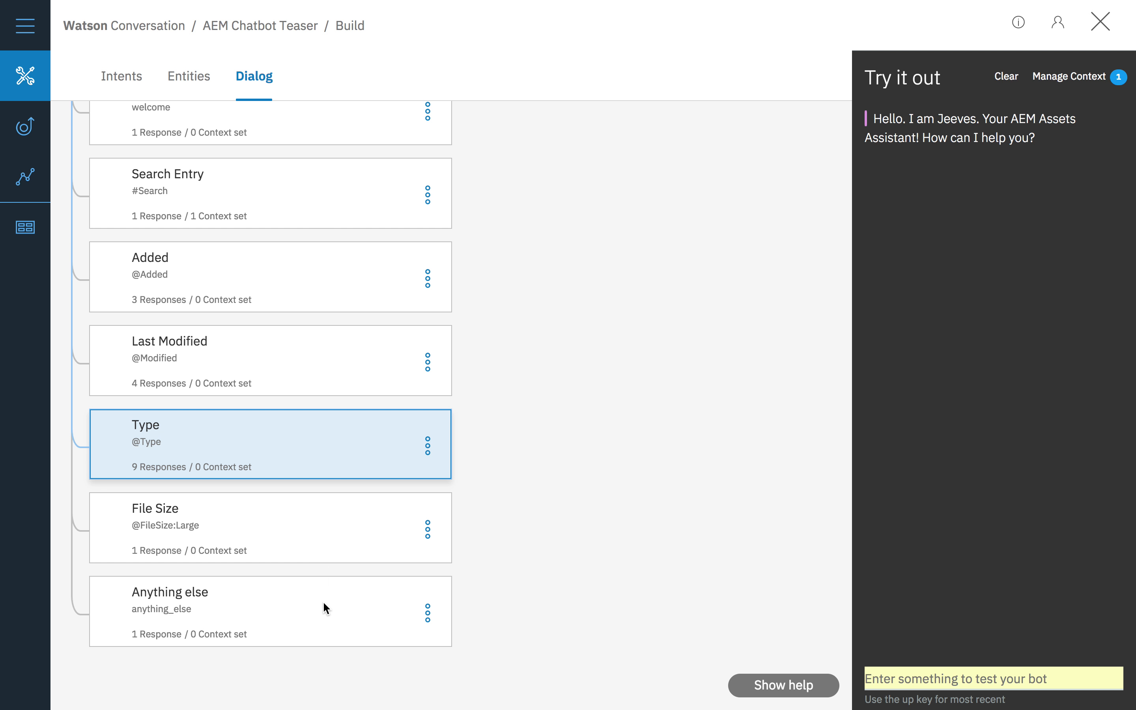
Step: Examine the fallback response variations in the Anything else dialog node and close it
{"action": "left_click", "coordinate": [324, 607]}
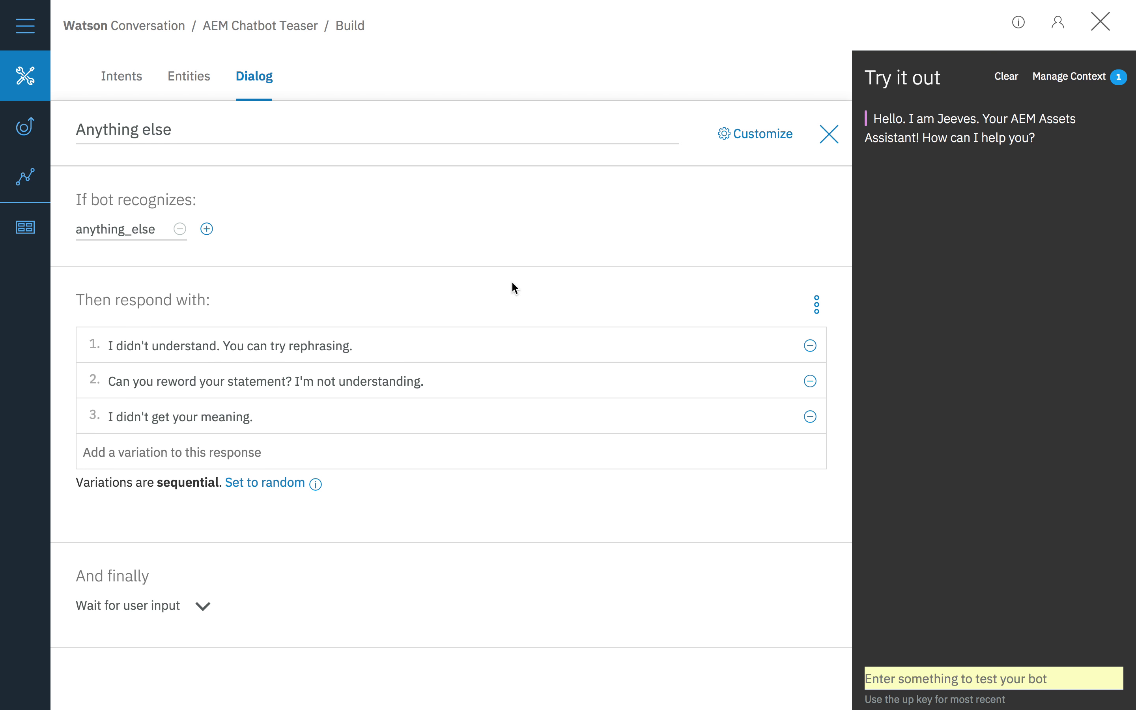
{"action": "left_click", "coordinate": [829, 134]}
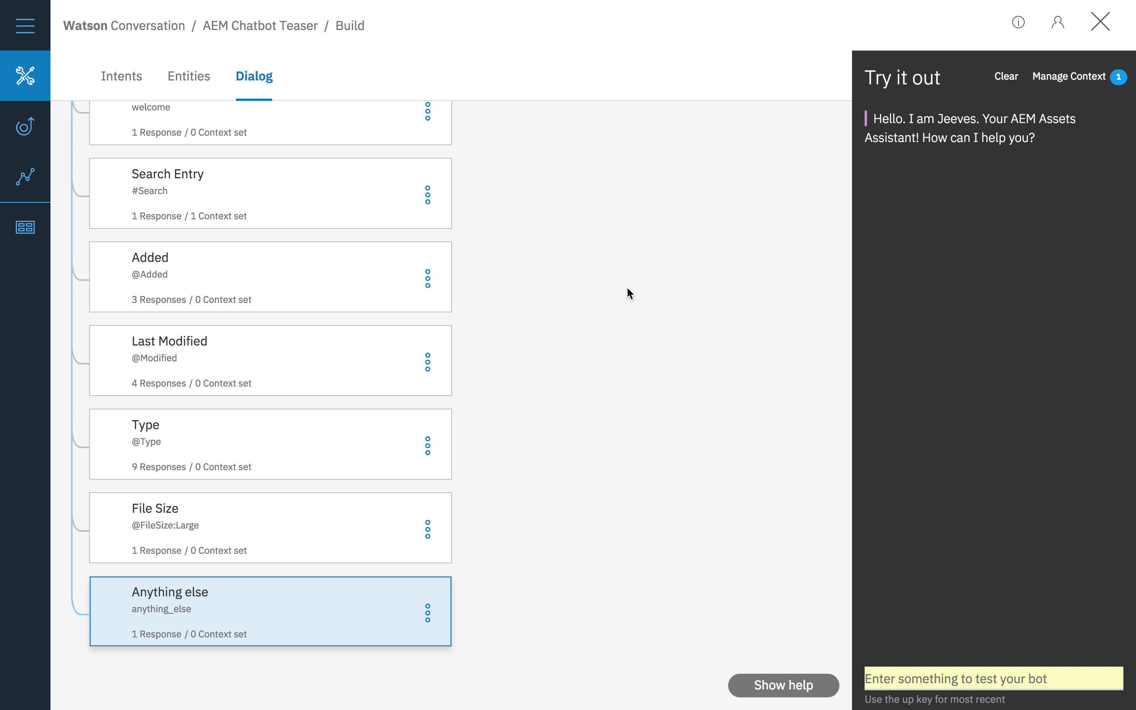
{"action": "scroll", "coordinate": [629, 293], "scroll_direction": "up", "scroll_amount": 3}
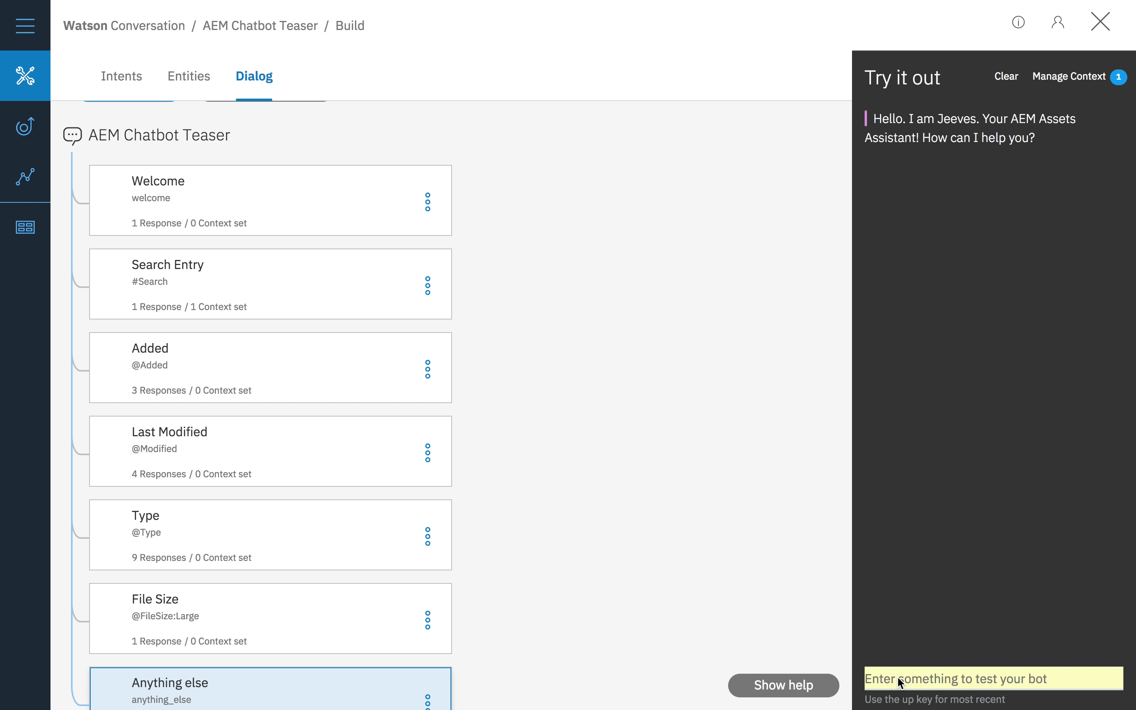
Step: Test the bot by sending it the suggested message "I need backpack images"
{"action": "left_click", "coordinate": [923, 678]}
{"action": "left_click", "coordinate": [941, 671]}
{"action": "type", "text": "I need backpack images"}
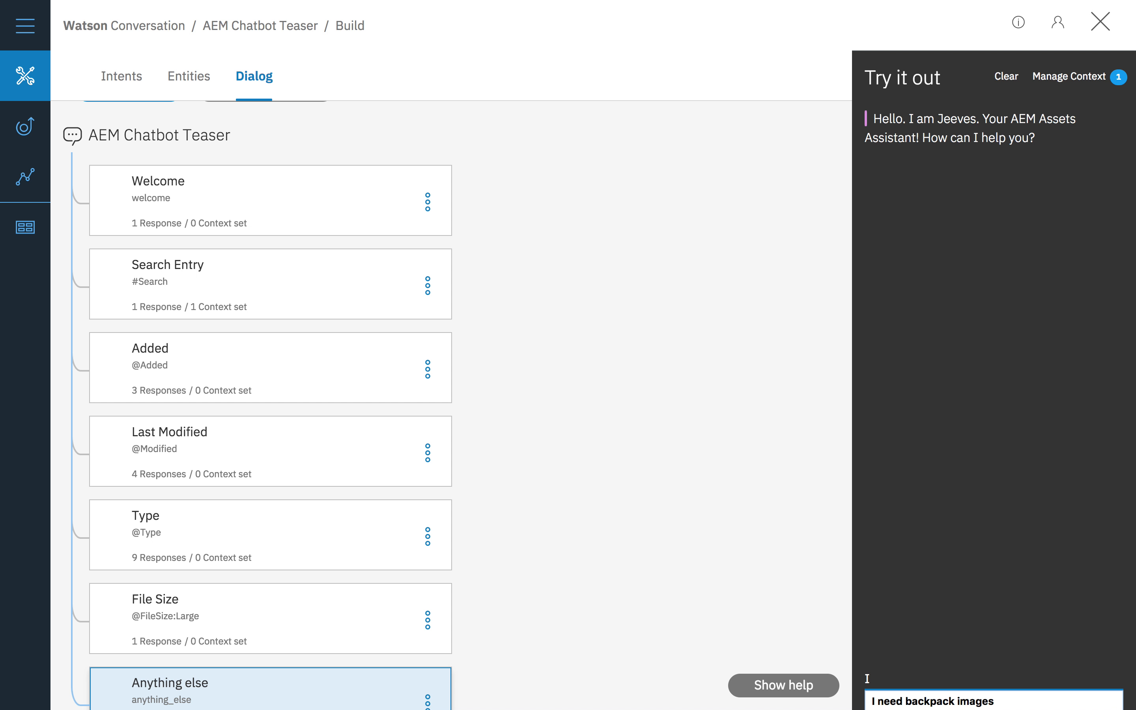
{"action": "left_click", "coordinate": [951, 702]}
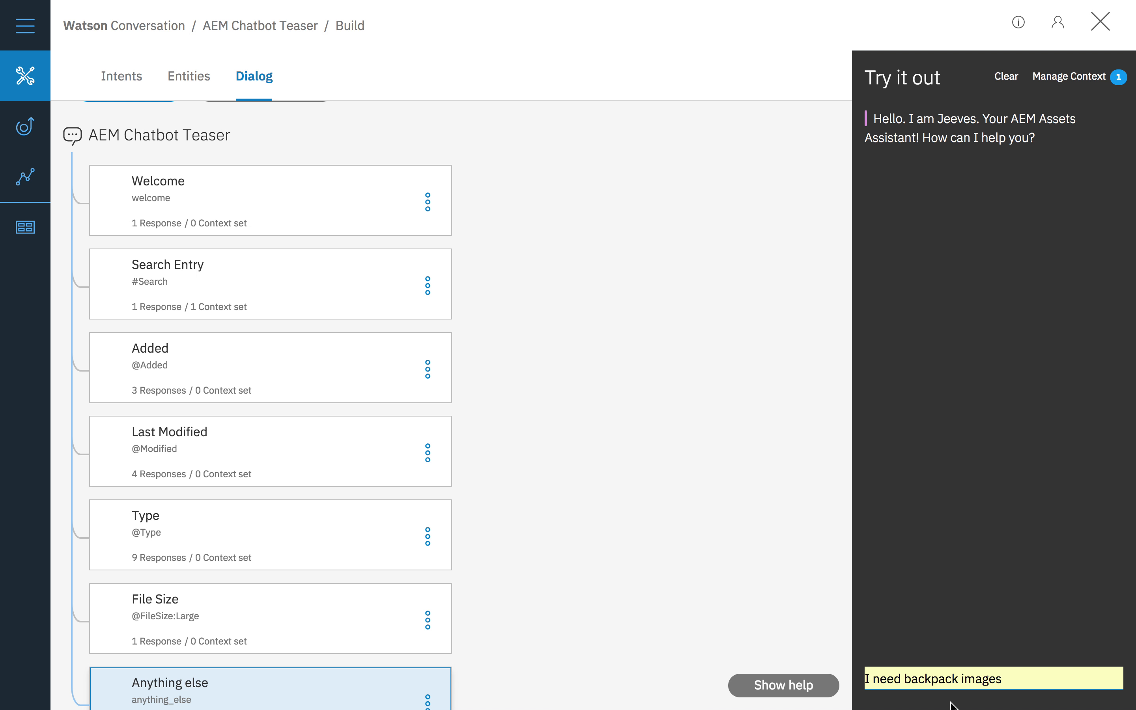
{"action": "key", "text": "Return"}
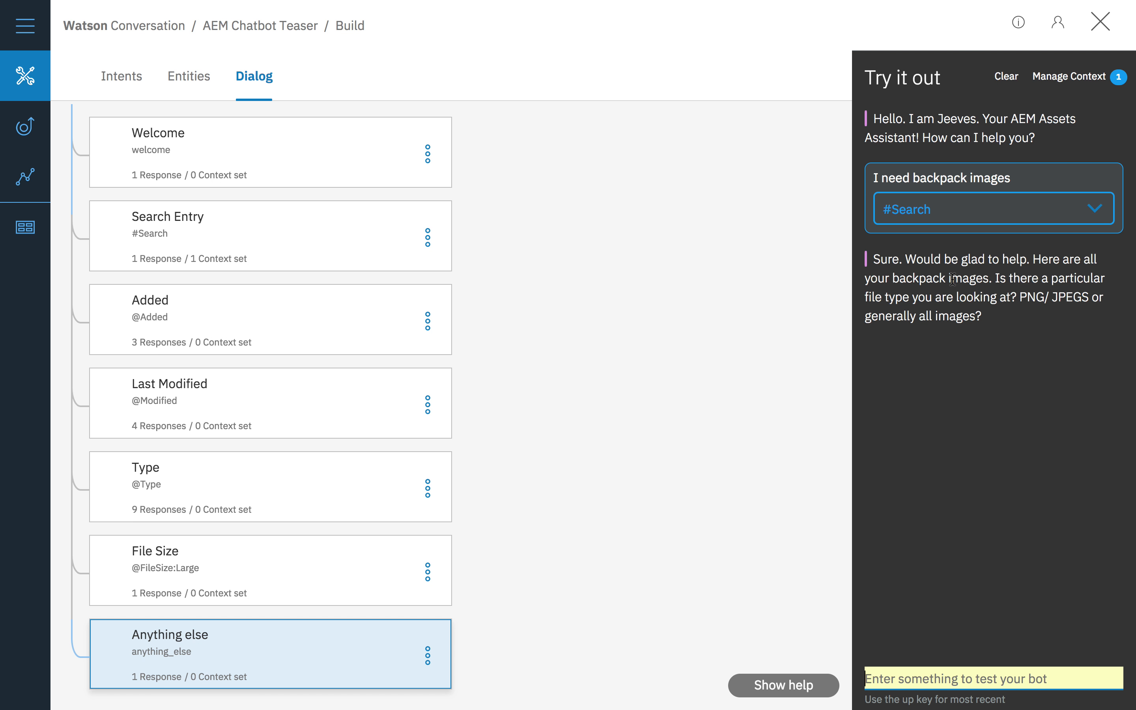
Step: Reply to the bot's file type question with the suggested message "png sounds good"
{"action": "left_click", "coordinate": [924, 677]}
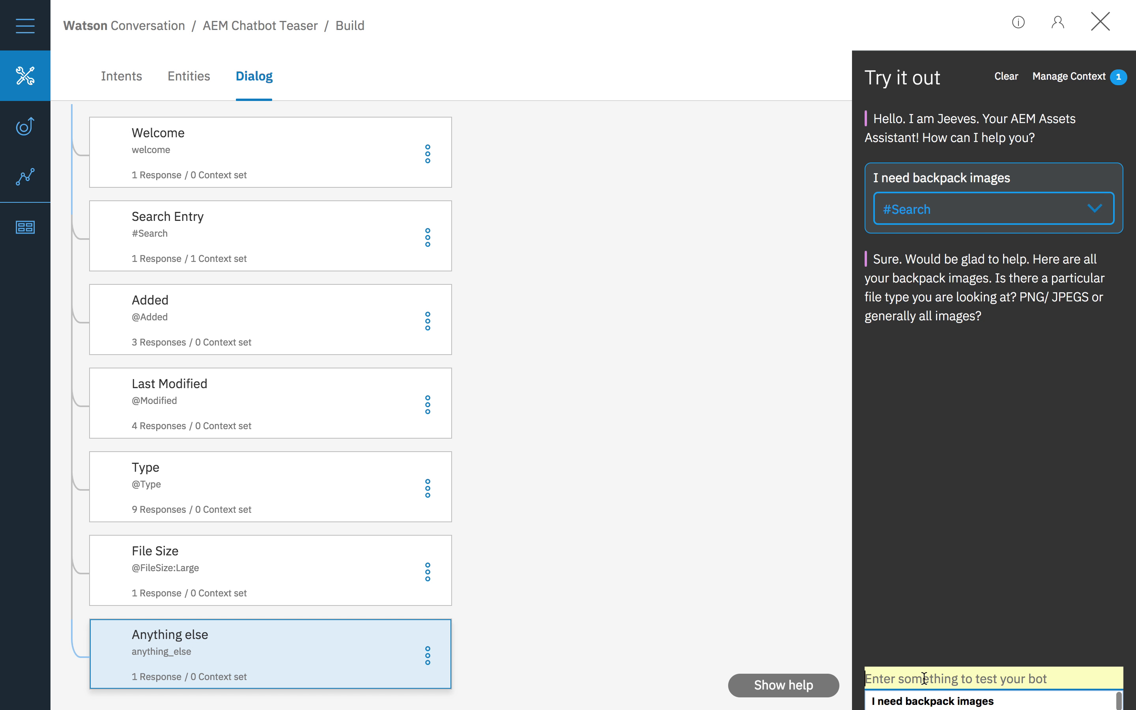
{"action": "type", "text": "png sounds good"}
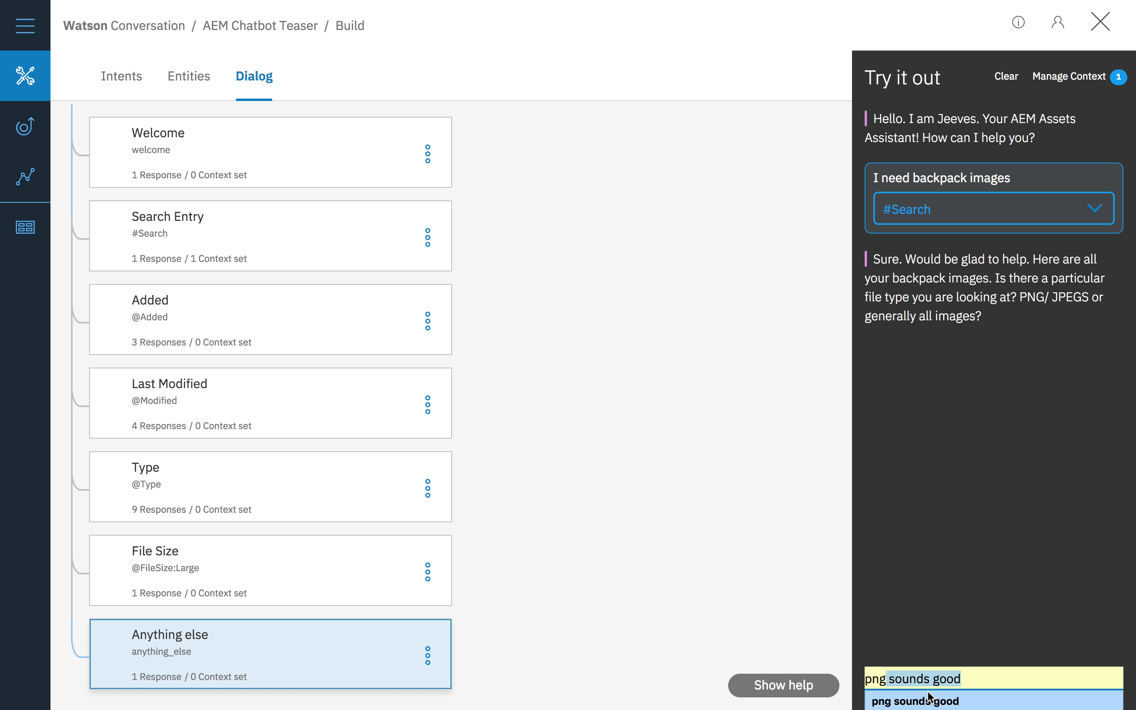
{"action": "left_click", "coordinate": [932, 700]}
{"action": "key", "text": "Return"}
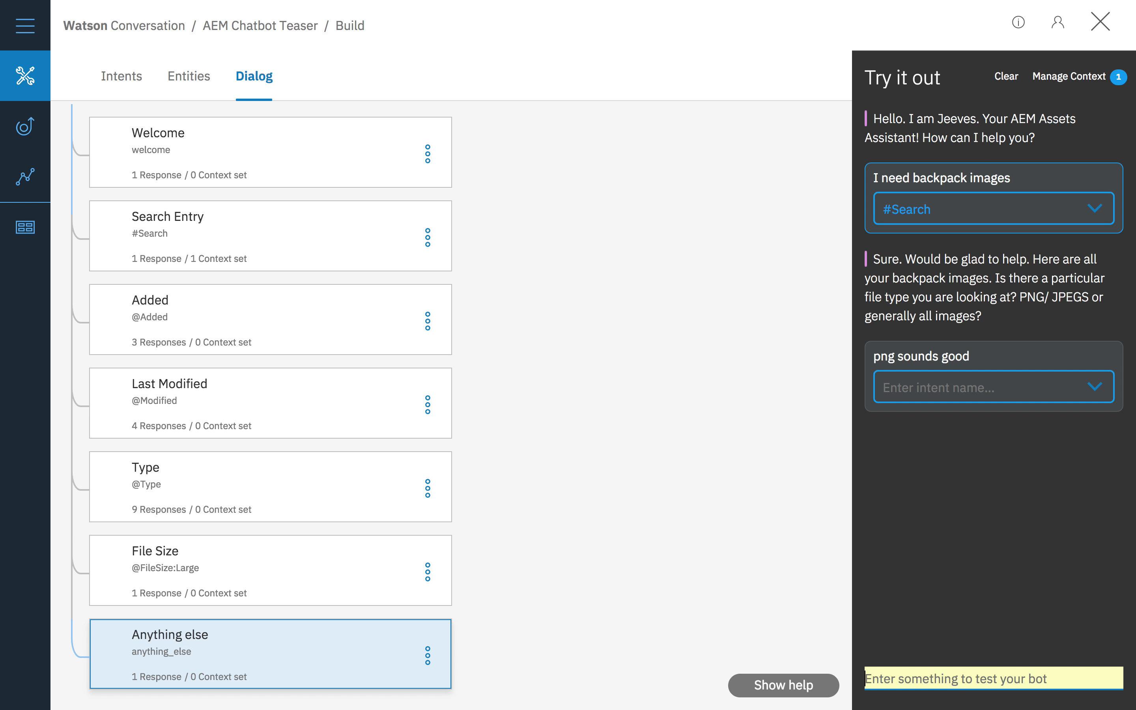